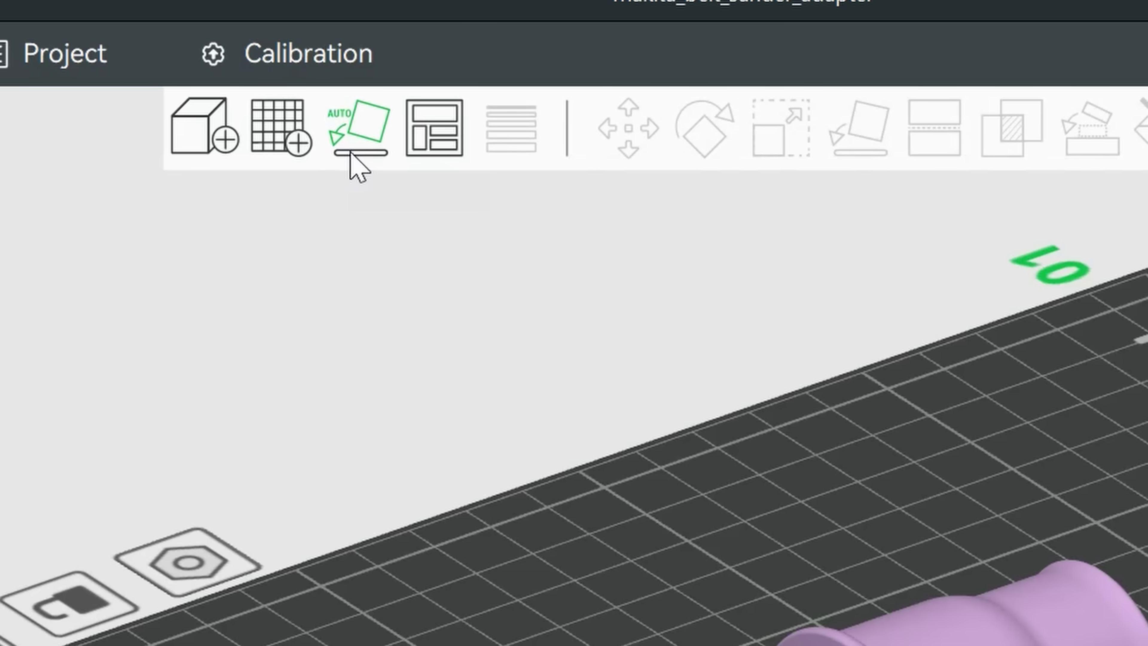
Step: Auto-orient the belt sander adapter upright and slice it, giving a 44m44s print time
click(351, 152)
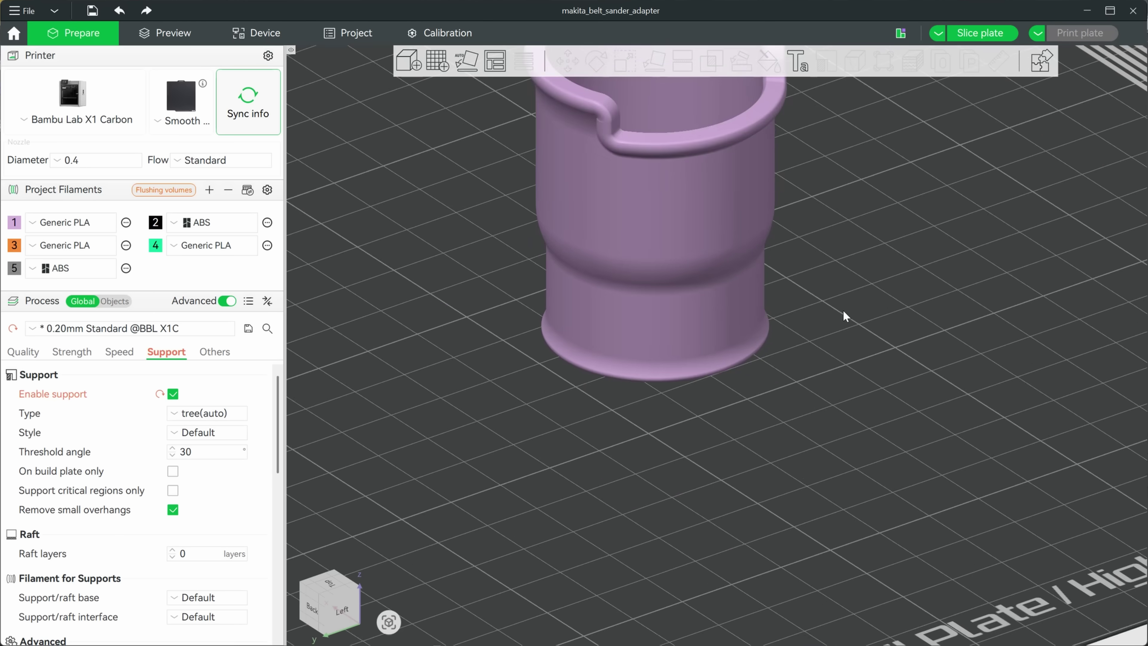
drag(842, 309, 926, 378)
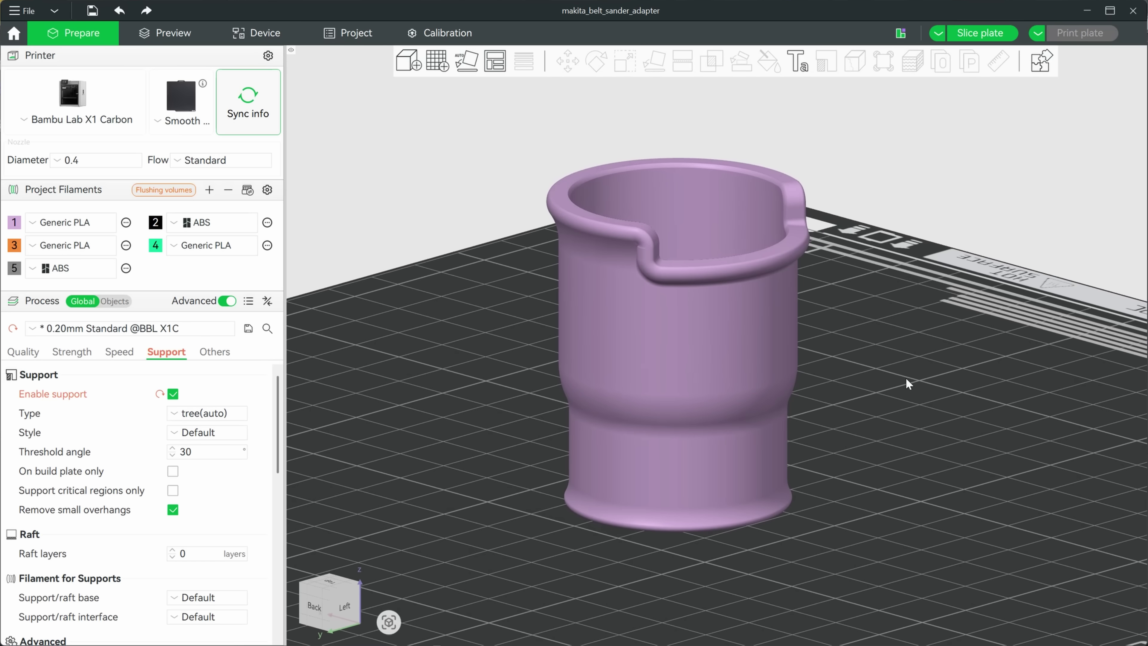
click(977, 33)
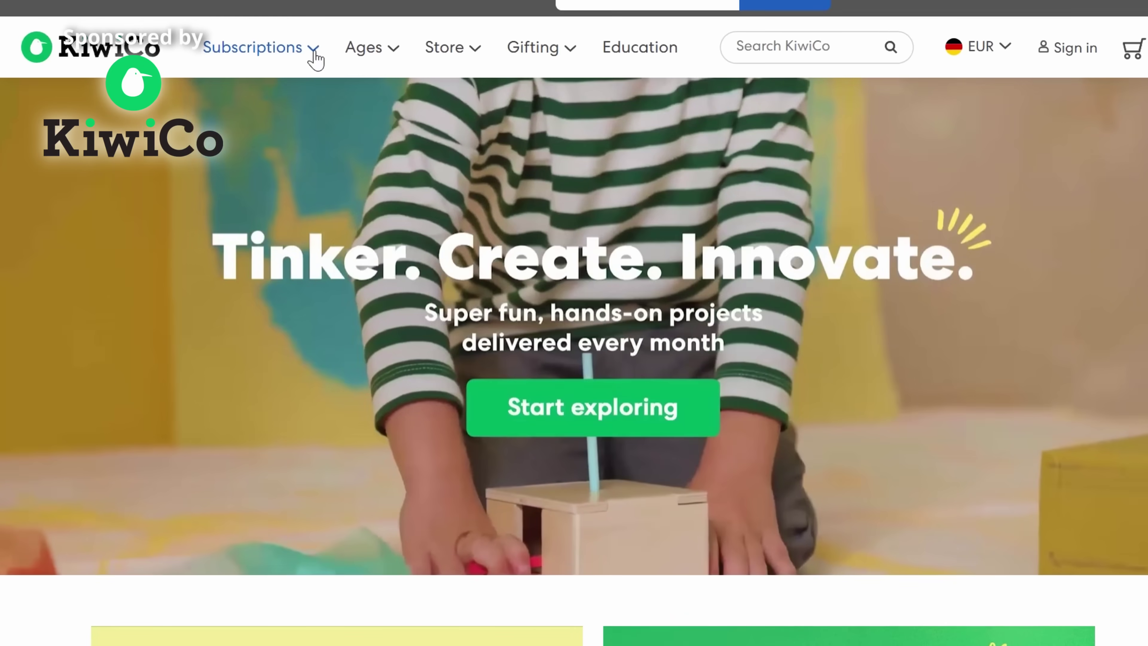
Step: Show KiwiCo's subscription crates with their age ranges from the Subscriptions menu
click(314, 48)
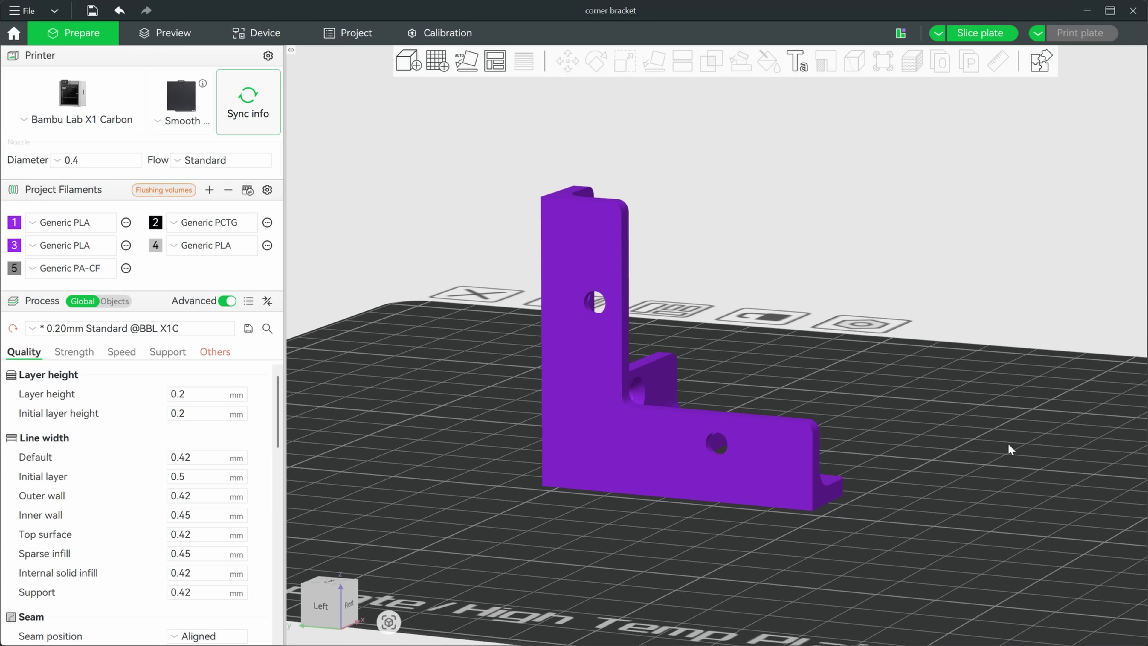
Step: Lay the corner bracket flat with Lay on Face, then re-lay it on a different face
drag(1011, 449, 676, 515)
scroll(931, 442, up, 3)
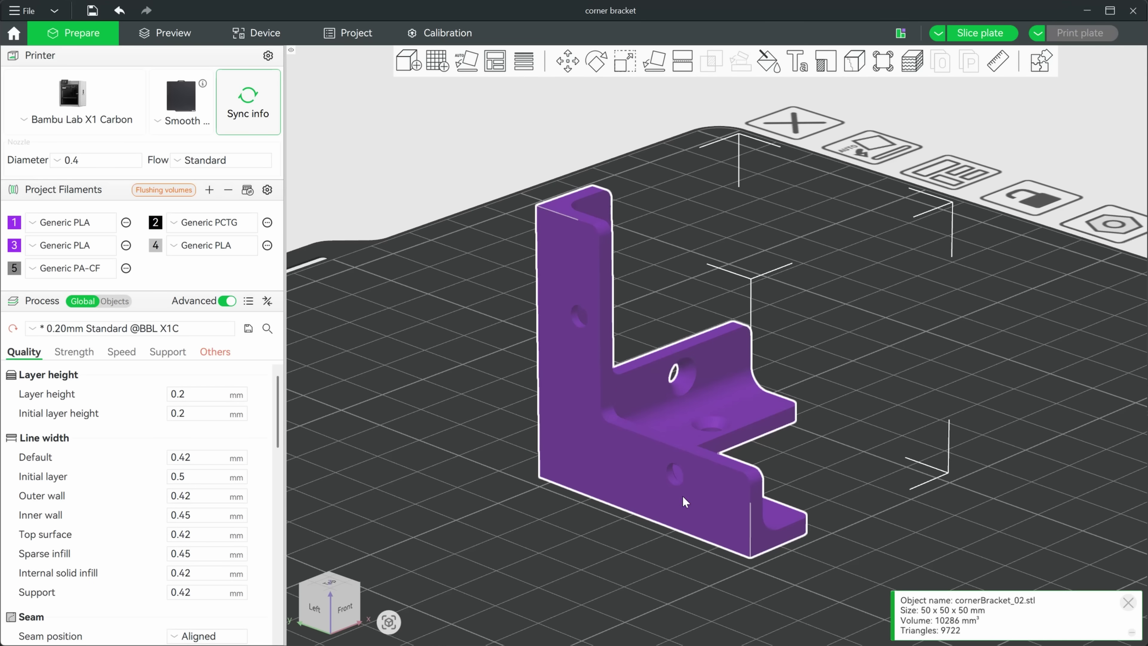
click(648, 60)
click(627, 447)
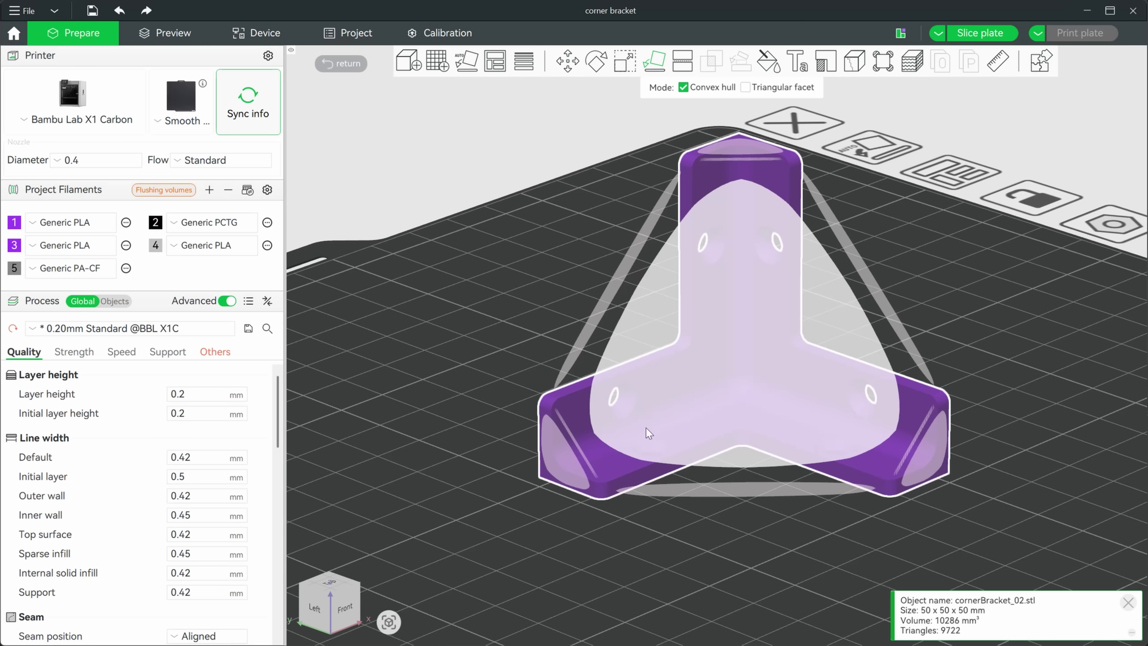
drag(1063, 226, 859, 398)
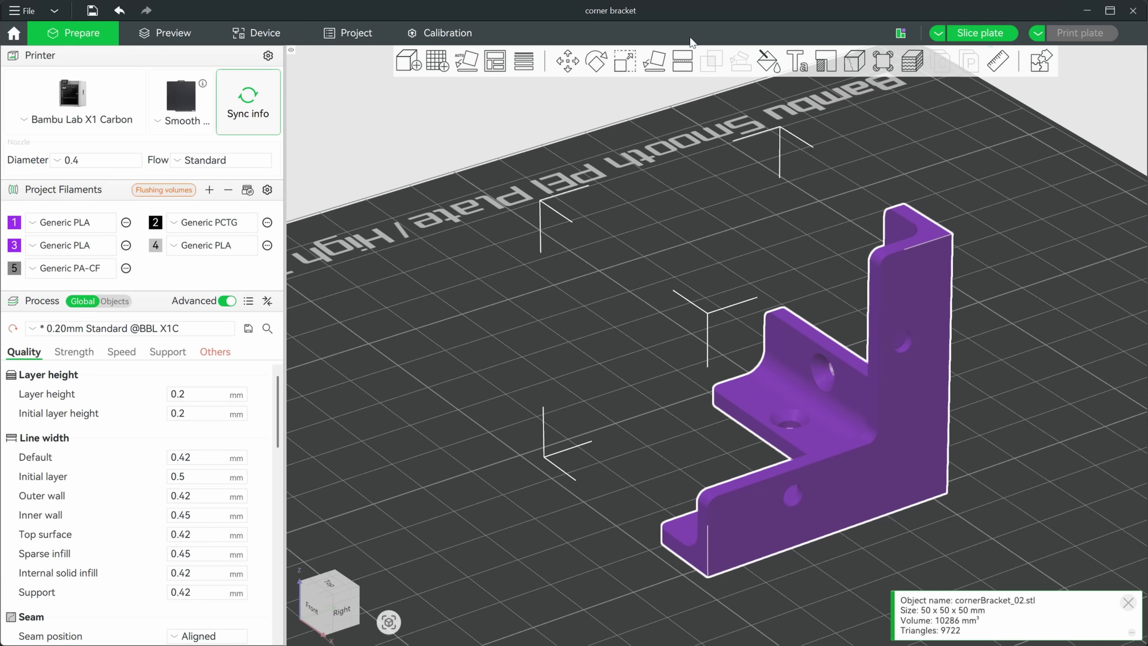
click(657, 66)
click(814, 417)
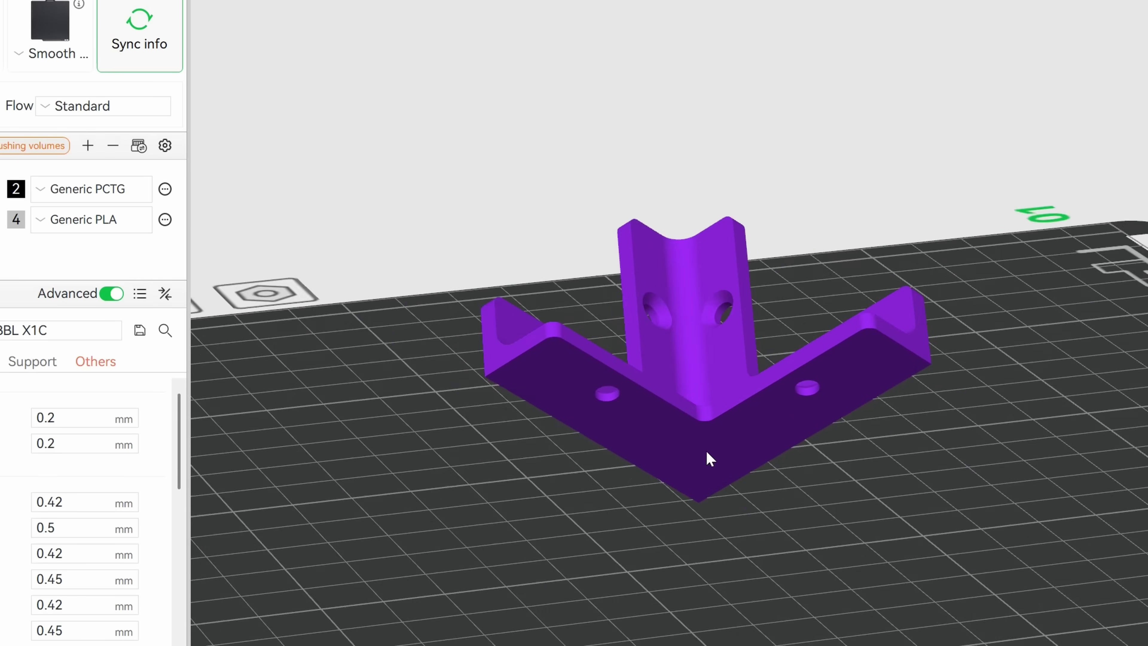
Step: Inspect the bracket's underside from below the bed, then slice plate 1 with Ctrl+R
scroll(707, 456, up, 5)
mouse_move(967, 376)
mouse_down()
mouse_move(1048, 348)
mouse_move(1060, 316)
mouse_move(1017, 354)
mouse_move(967, 367)
mouse_up()
key(ctrl+r)
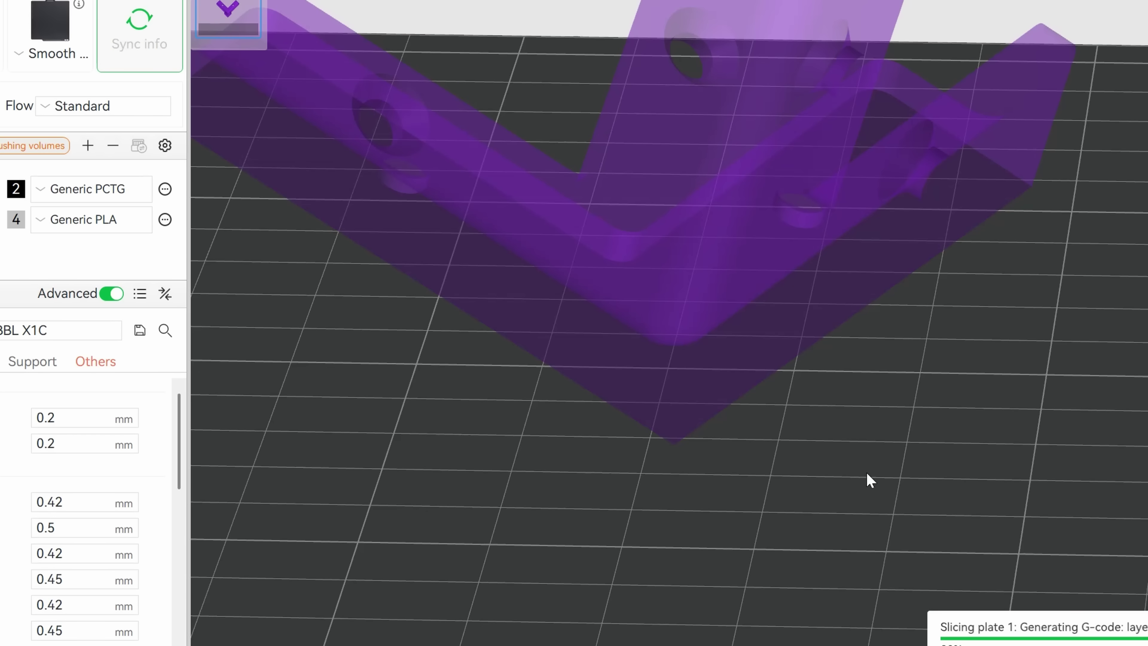
Step: Cut the bracket at height 4.58 with Place on cut, then re-slice it
drag(869, 467, 952, 445)
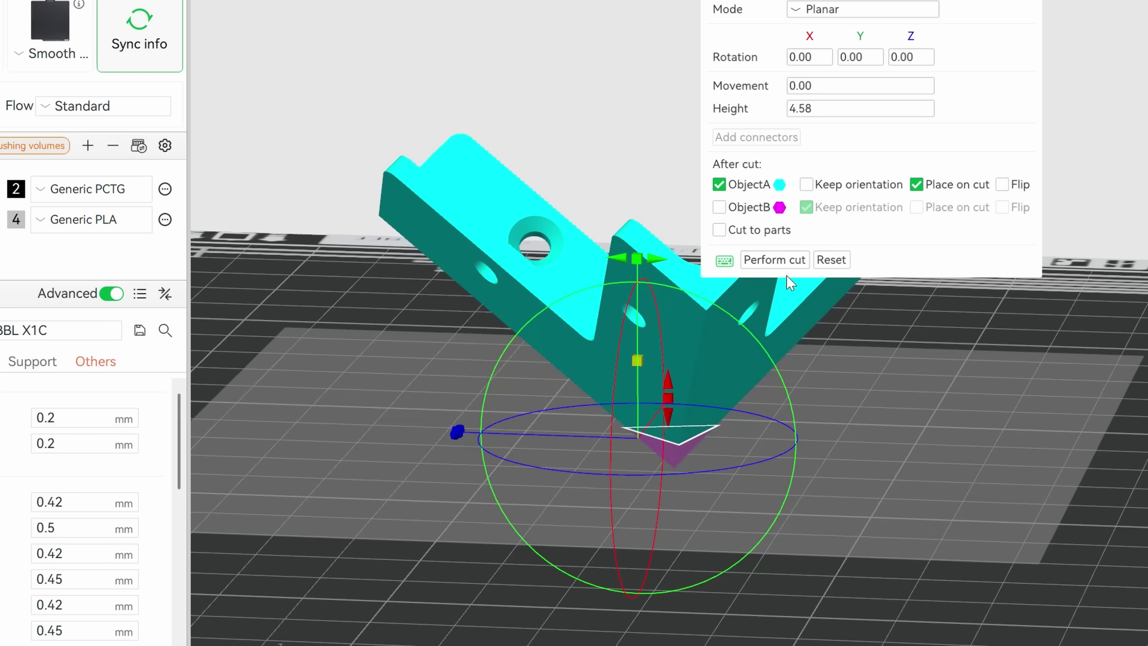
click(782, 263)
drag(1035, 477, 1066, 383)
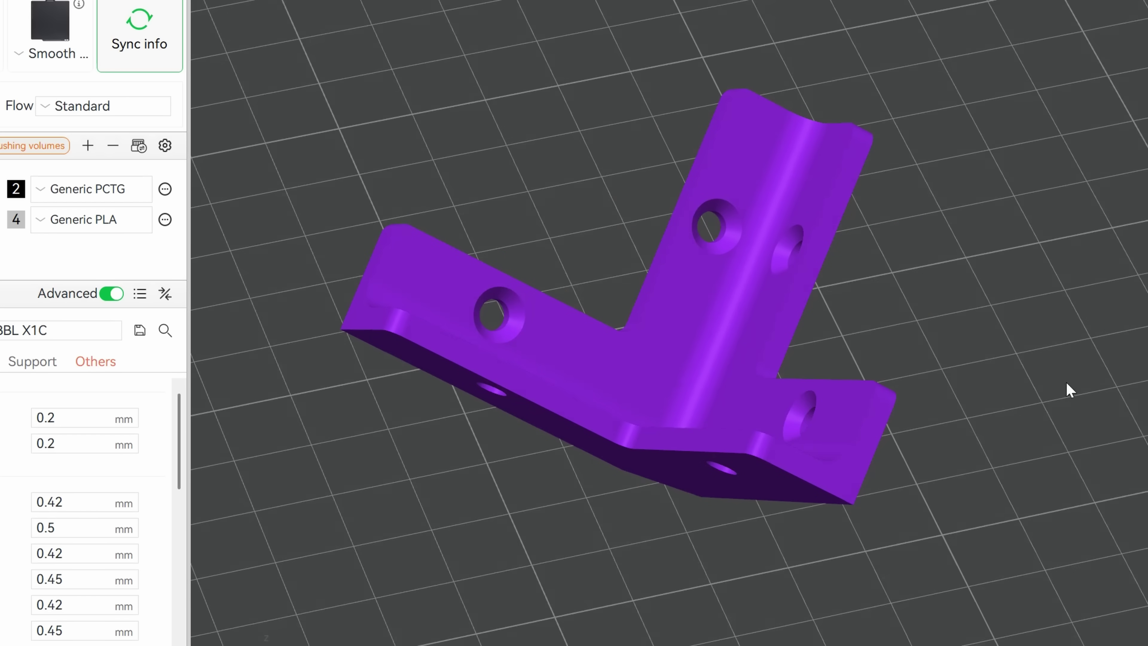
key(ctrl+r)
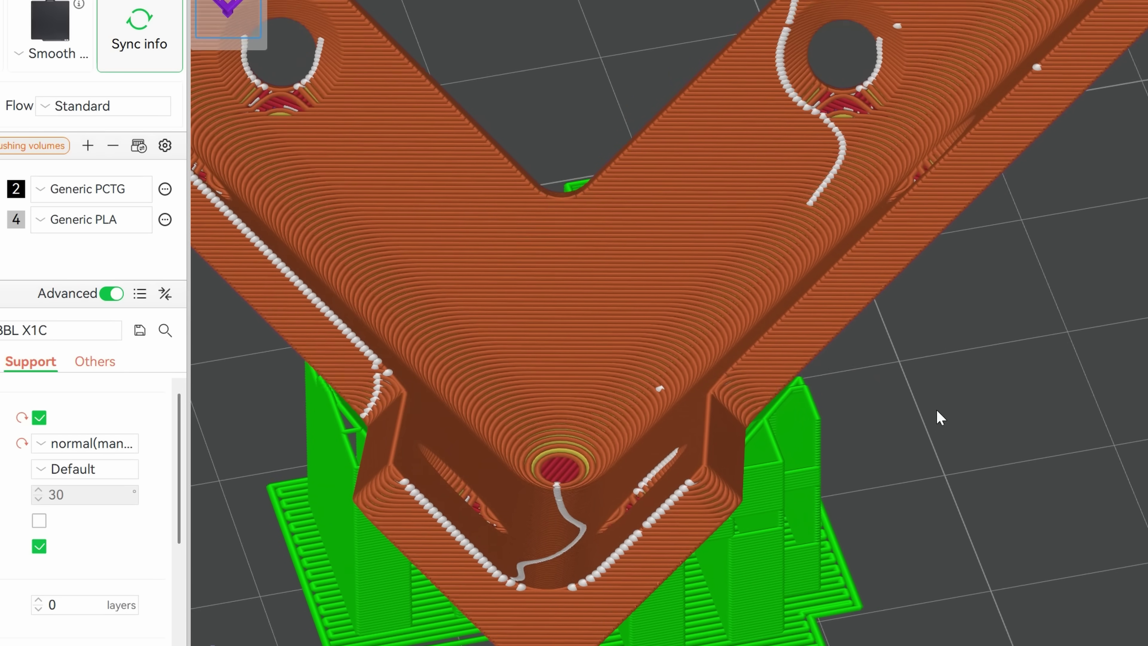
drag(936, 408, 965, 405)
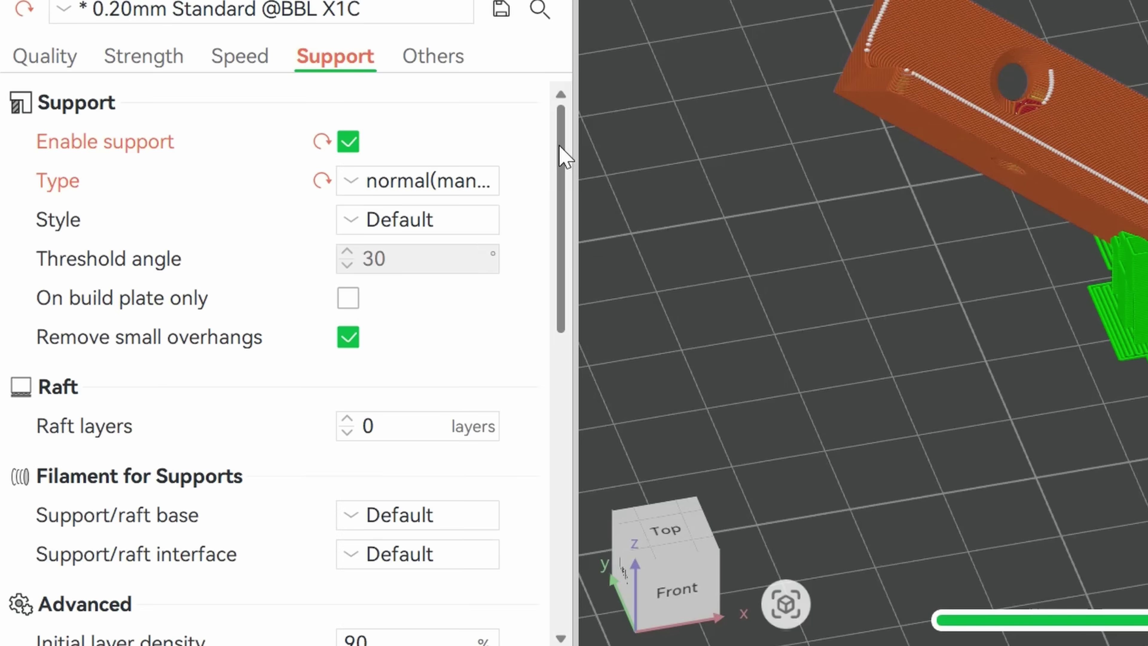
scroll(520, 328, down, 15)
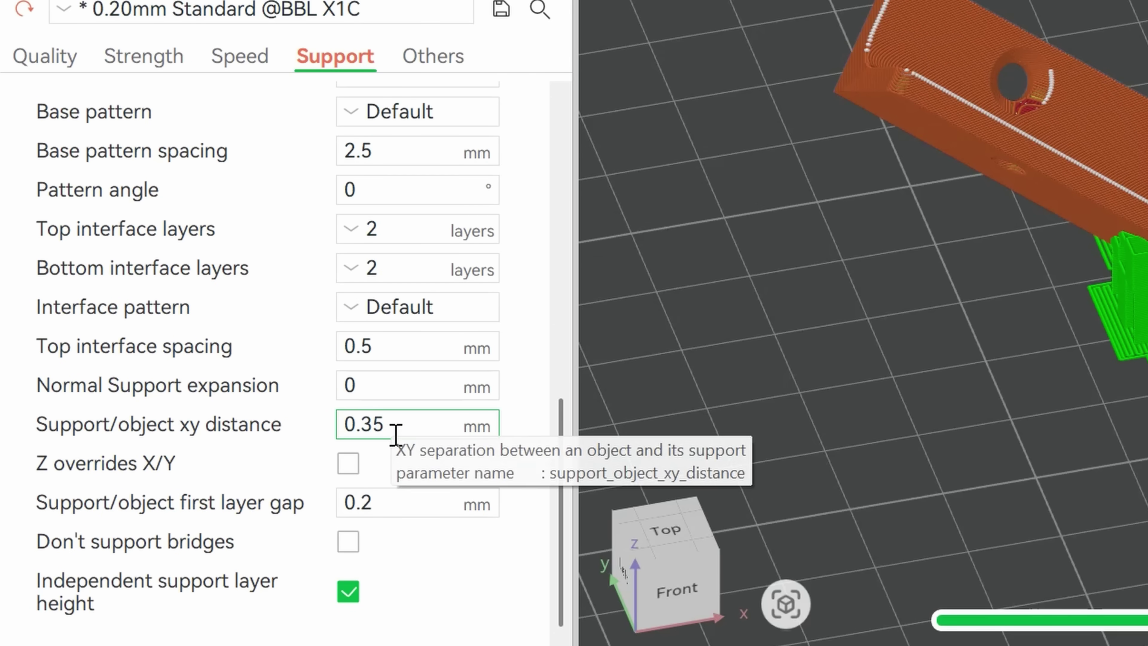
Step: Apply the 0.1 mm support/object xy distance in the Support settings
key(Return)
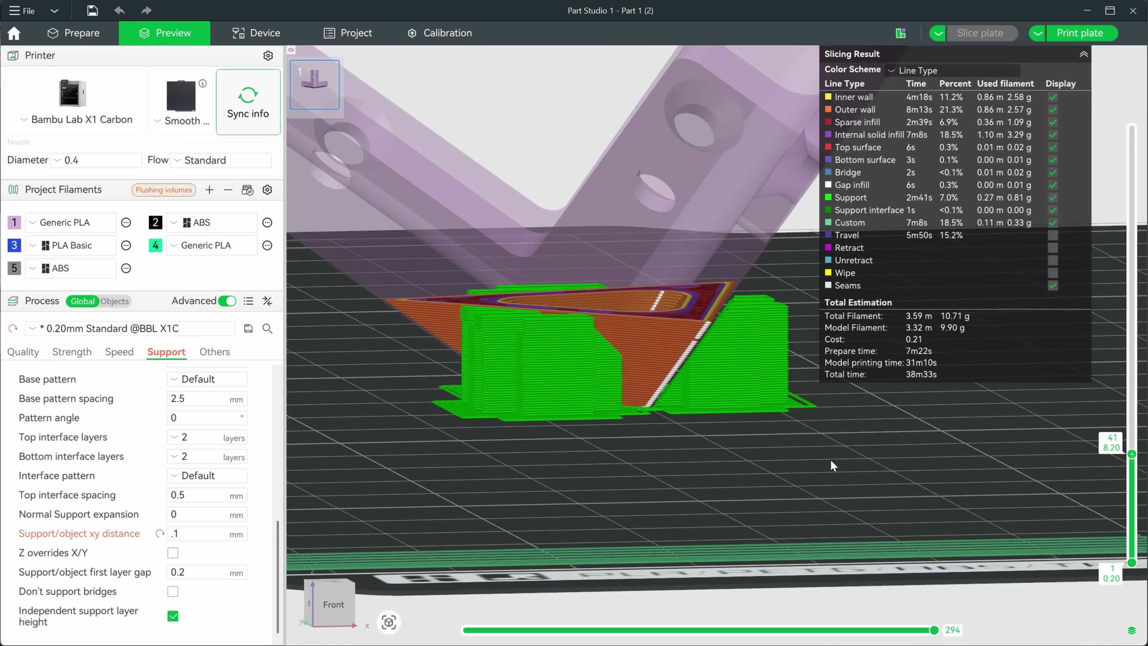
scroll(716, 486, up, 5)
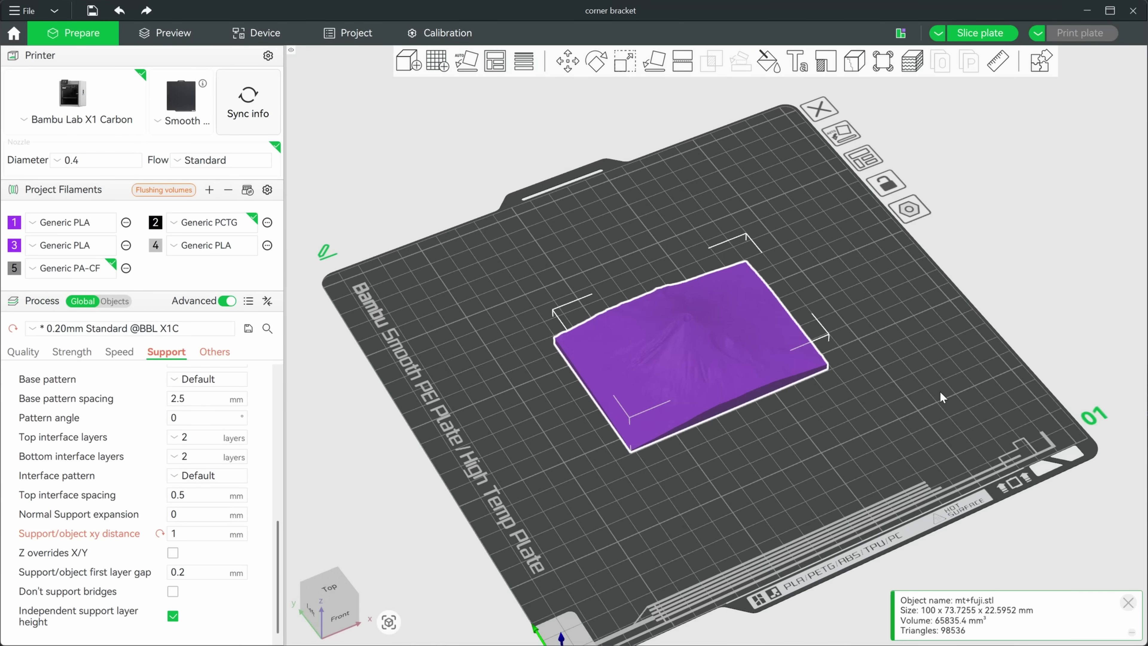
Step: View the sliced Benchy's infill in Preview around layer 37, stepping up a few layers
scroll(901, 435, up, 10)
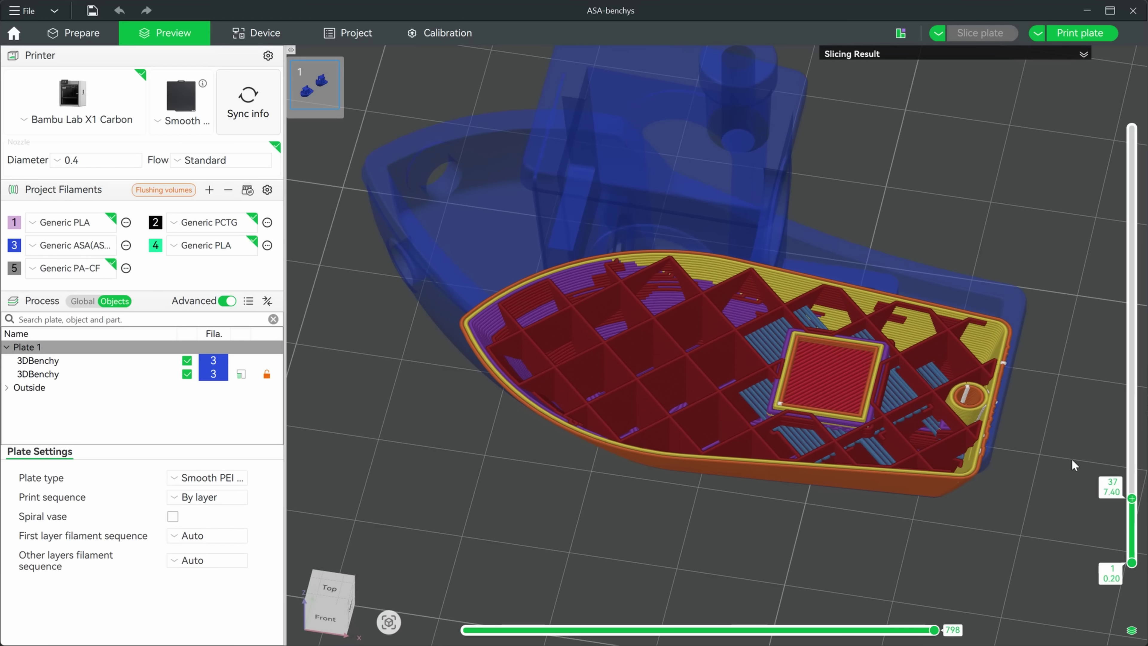
key(Up)
key(Up)
key(Up)
key(Up)
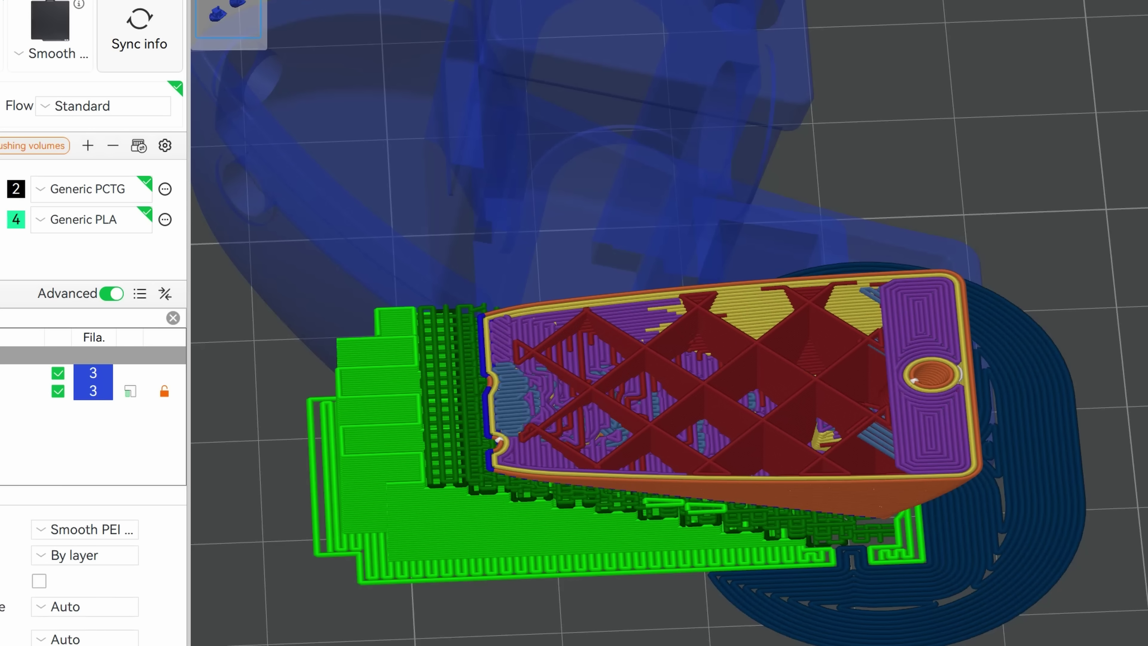
Step: Raise the layer slider to show the Benchy's upper infill and green supports
key(Up)
key(Up)
key(Up)
key(Up)
key(Up)
key(Up)
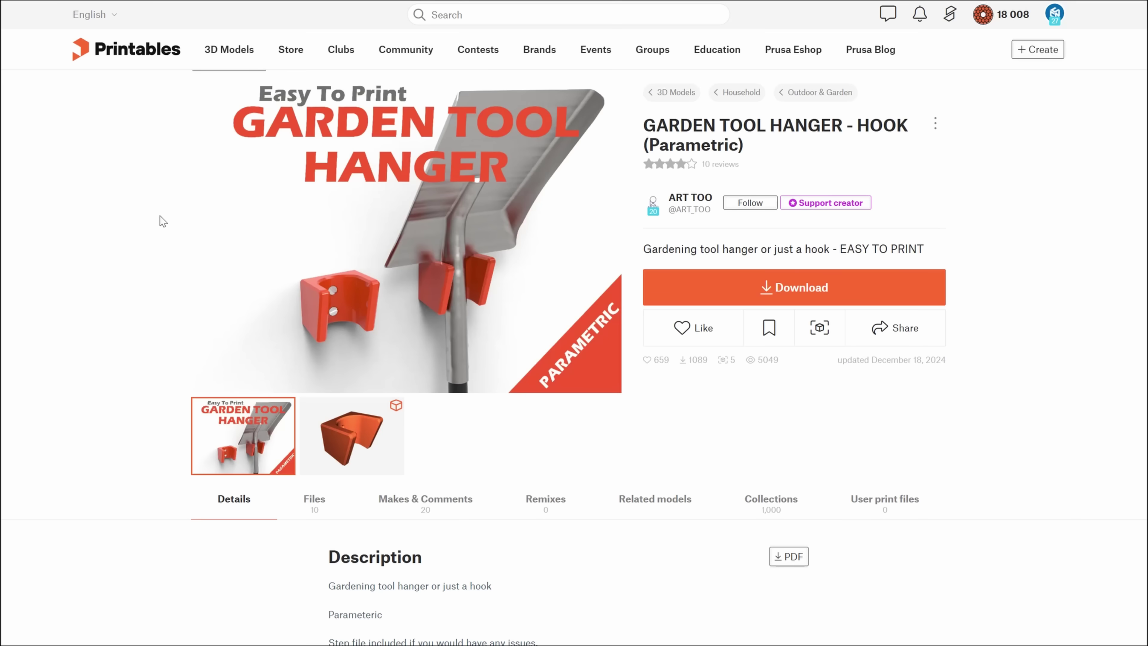
Step: Scroll the Garden Tool Hanger hook page down to its list of model files
scroll(159, 221, down, 6)
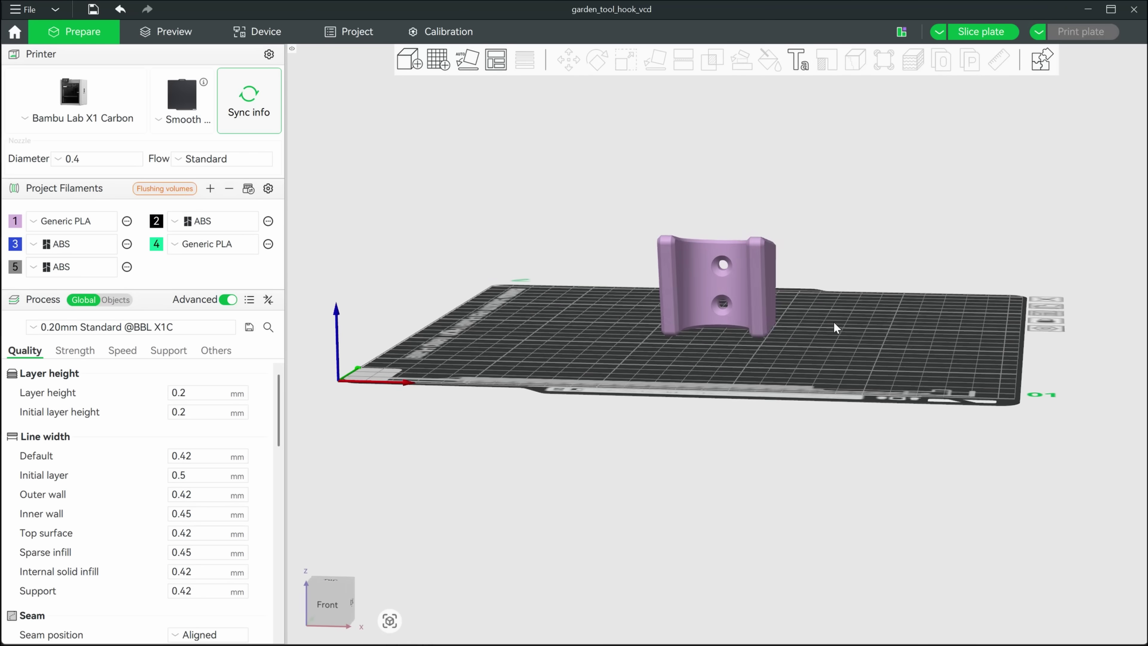
Step: Auto-orient the D30MM_M4 hook on the plate into an upright printing position
mouse_move(833, 321)
mouse_down()
mouse_move(812, 327)
mouse_move(867, 319)
mouse_move(832, 331)
mouse_up()
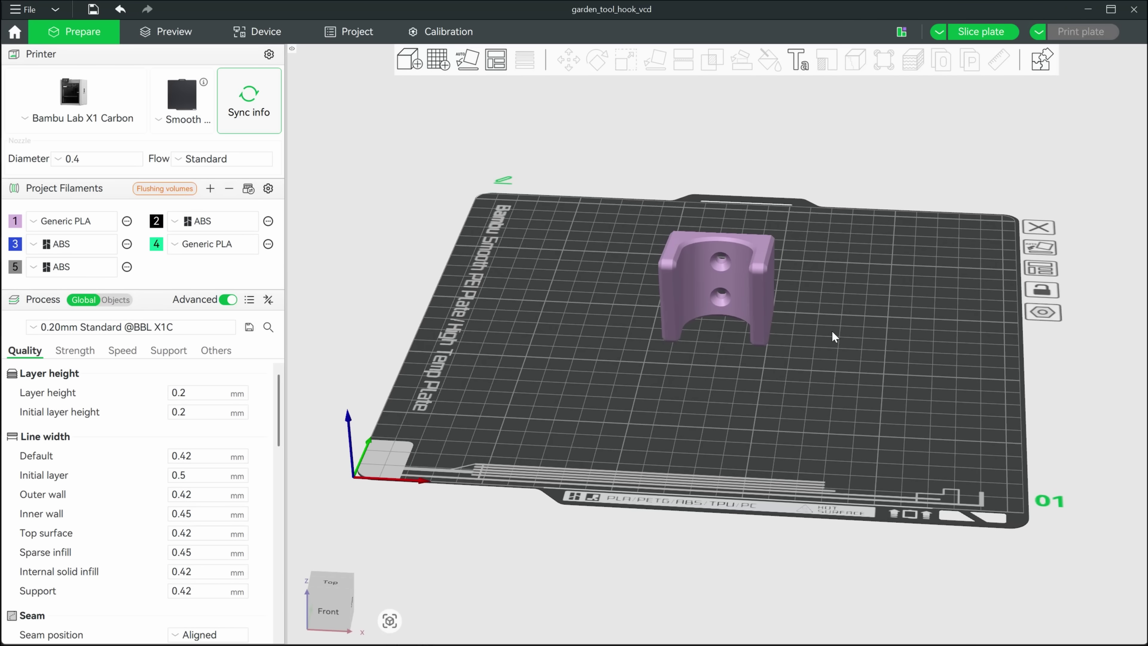
scroll(832, 332, up, 5)
drag(928, 348, 810, 290)
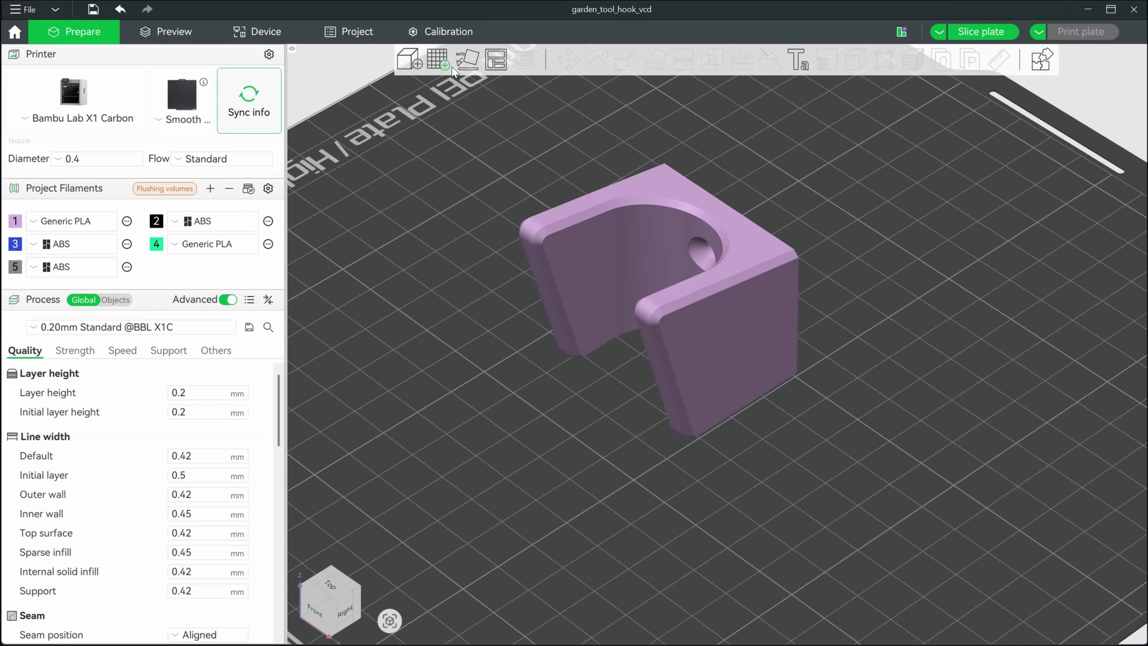
click(465, 67)
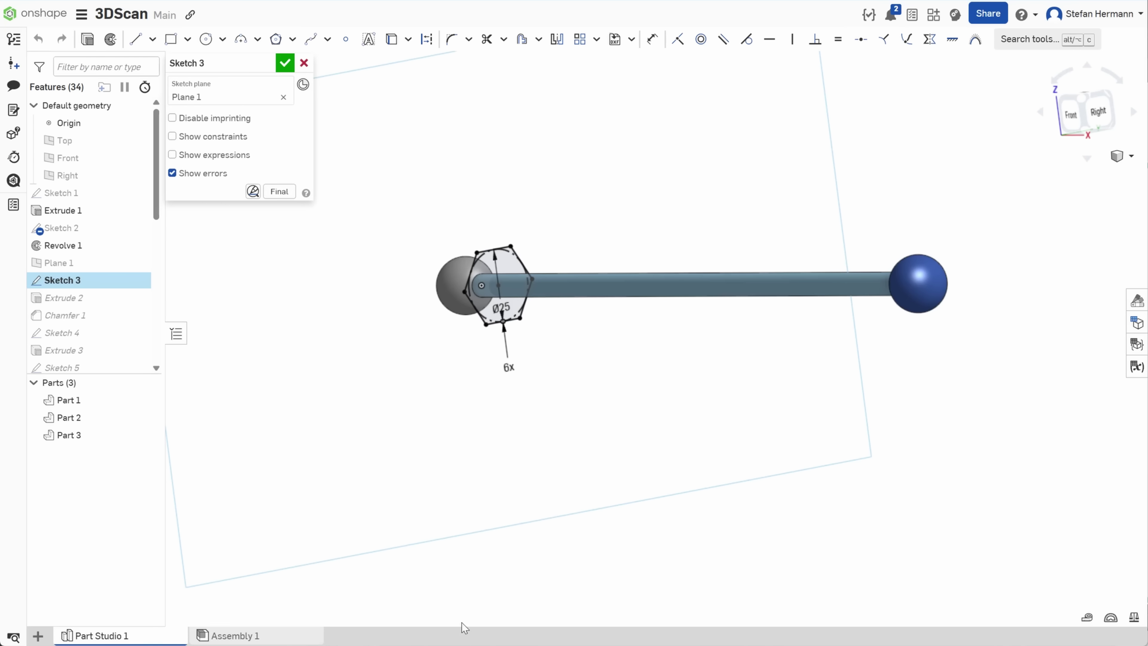
Step: Close Sketch 3, roll history to Extrude 2, then place the rollback bar below Chamfer 1
right_drag(485, 122, 464, 151)
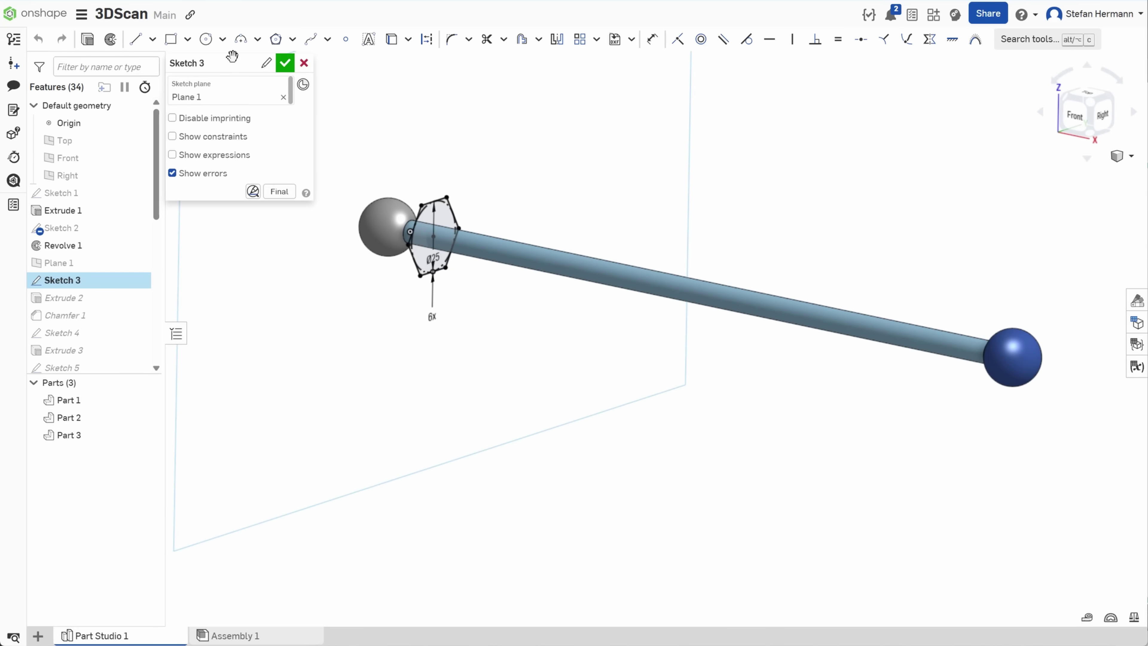
click(286, 65)
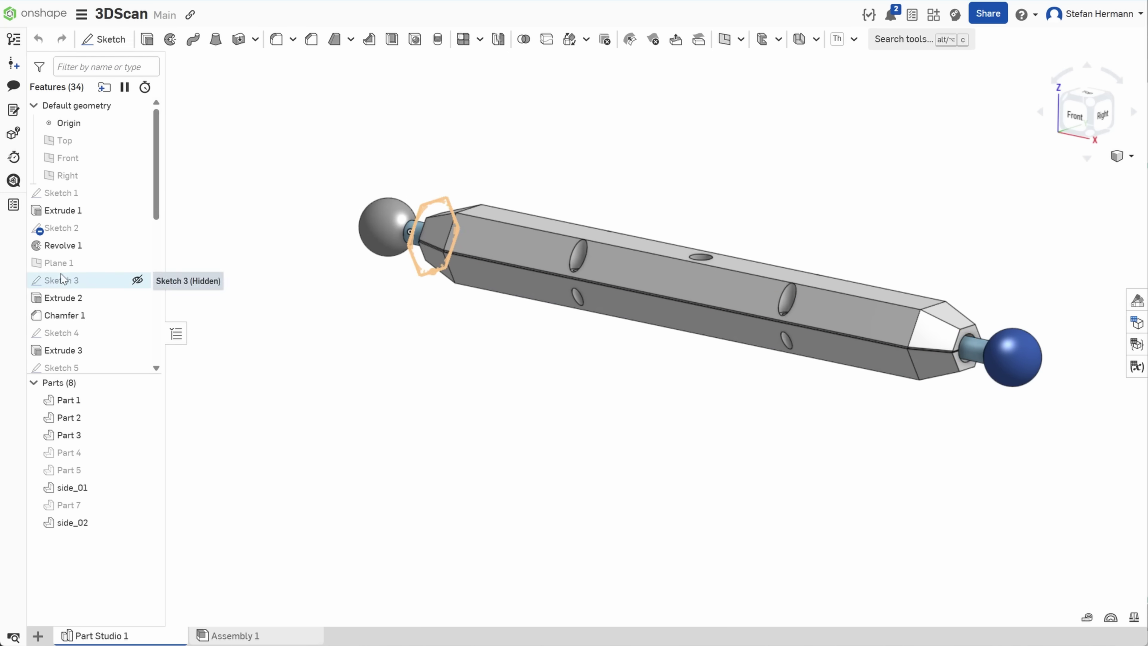
right_click(63, 299)
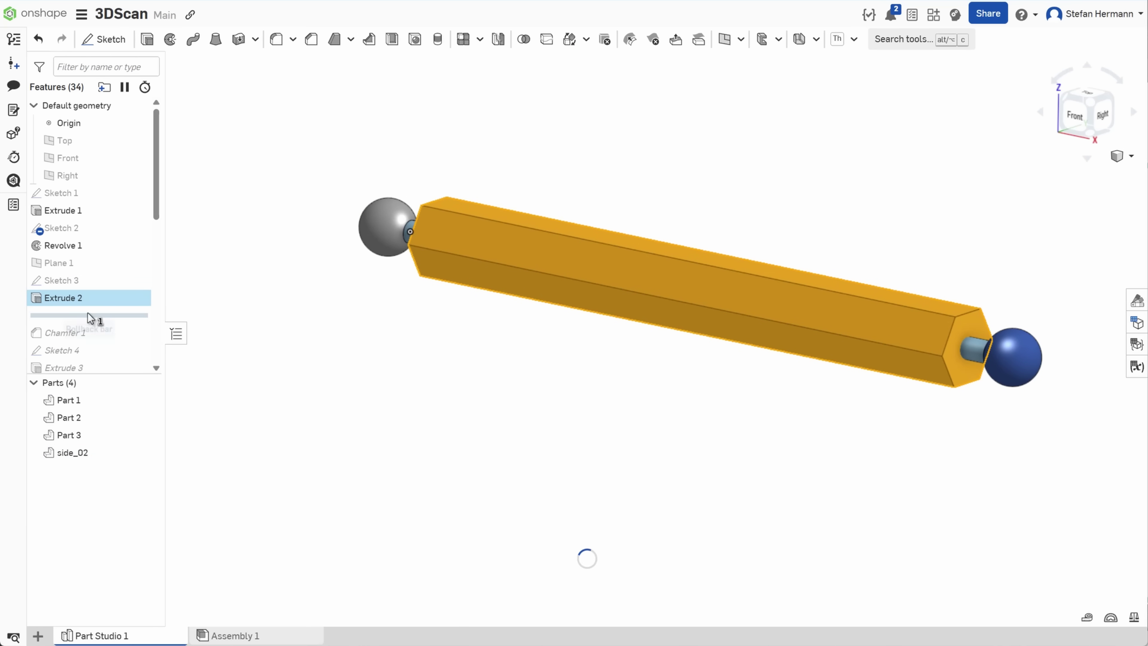
click(372, 333)
mouse_move(470, 322)
right_down()
mouse_move(492, 336)
mouse_move(468, 337)
right_up()
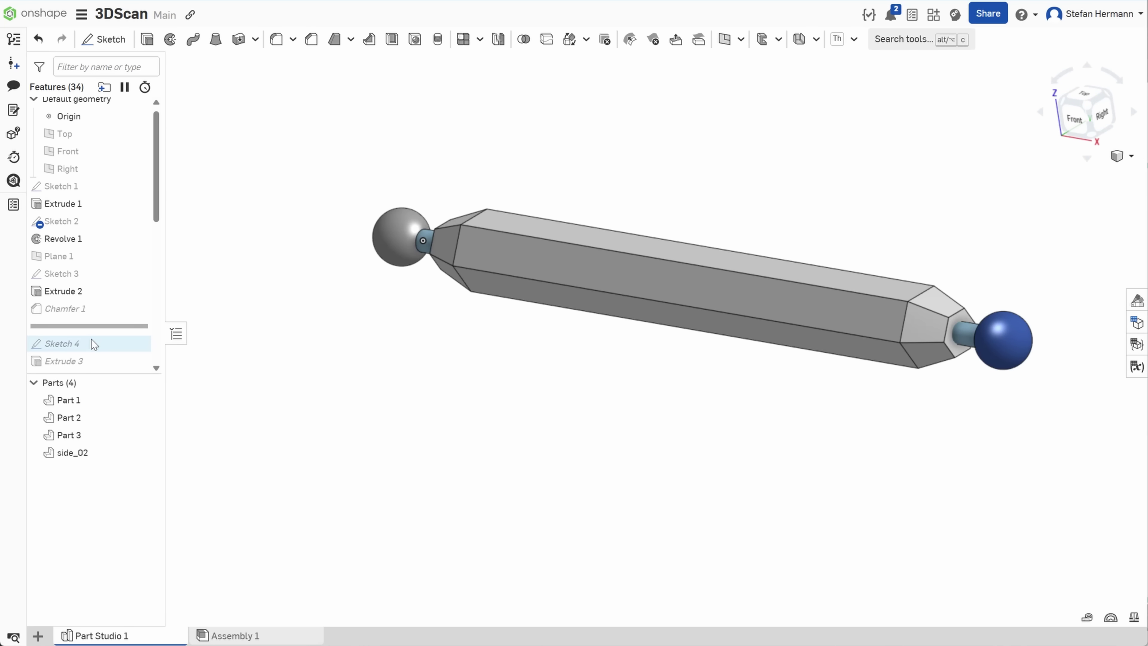
right_drag(358, 336, 283, 320)
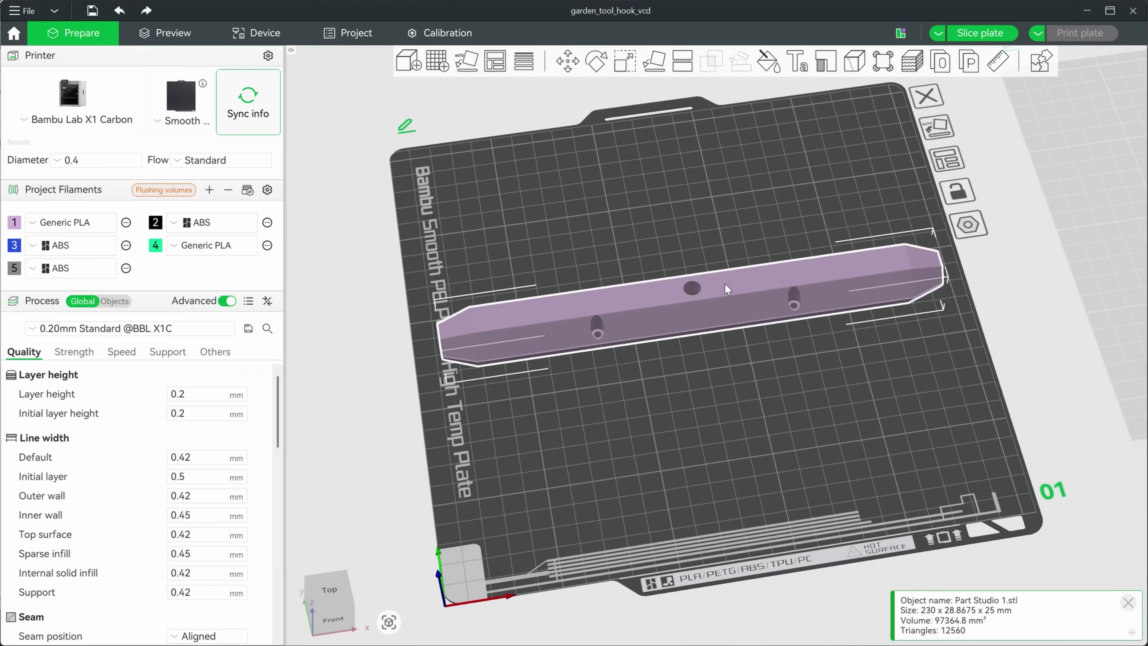
right_click(726, 286)
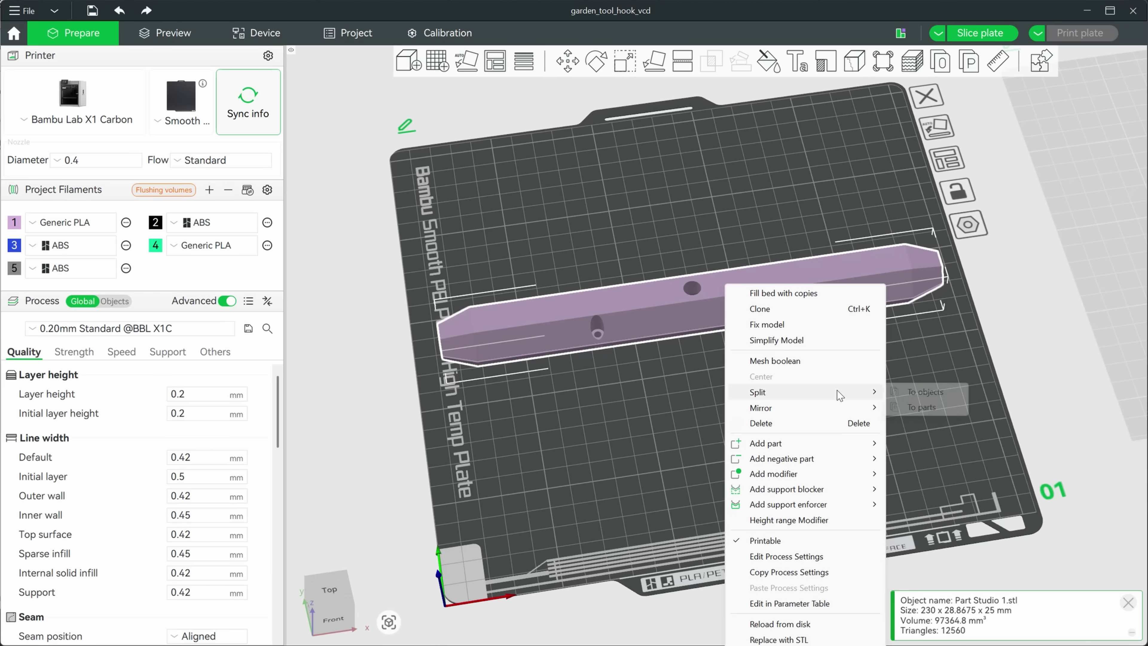
Step: Split the hexagonal rod into two separate 12.5 mm half objects
click(925, 392)
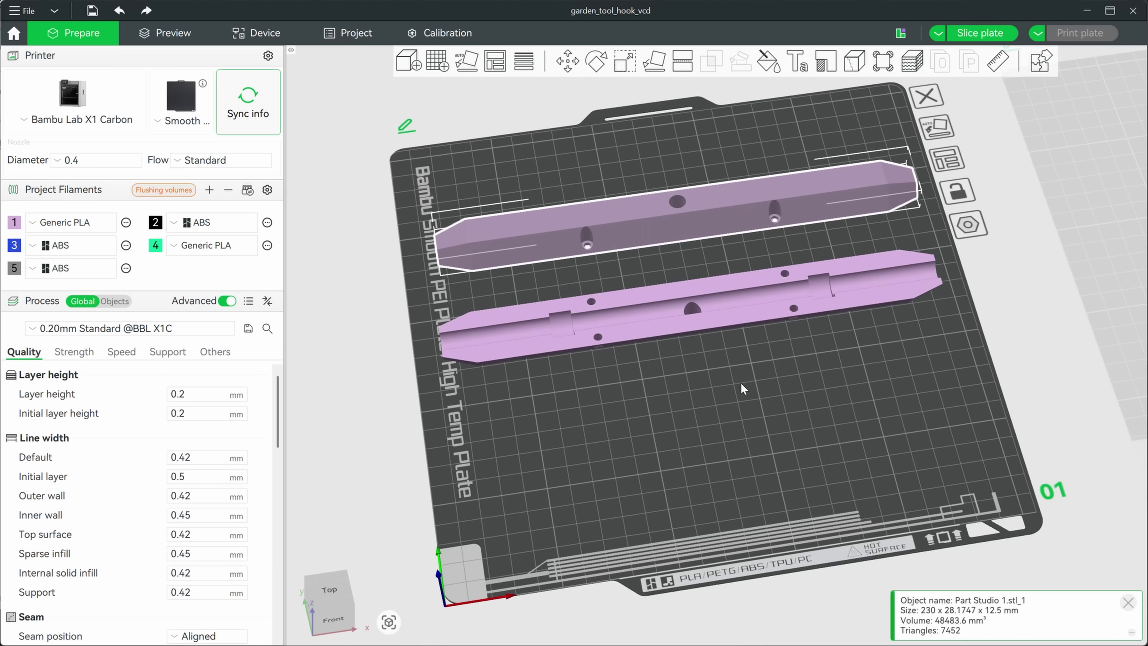
drag(745, 387, 745, 381)
click(685, 301)
Step: Lay the lower half flat on a face and export it as a single STL
key(f)
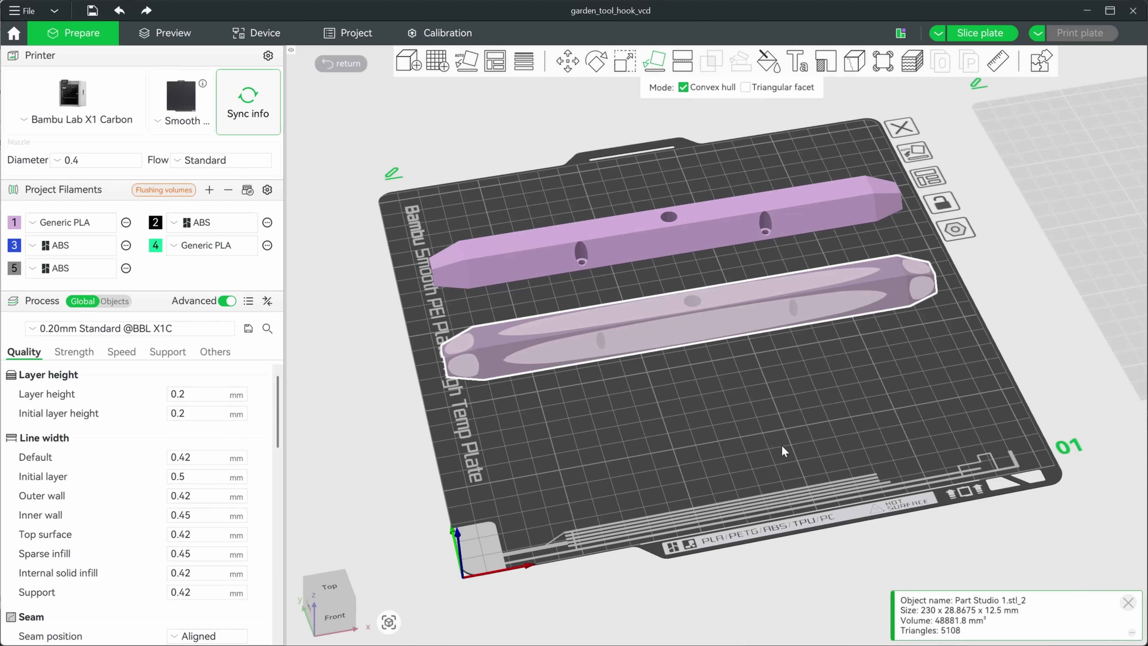
click(677, 332)
right_click(336, 510)
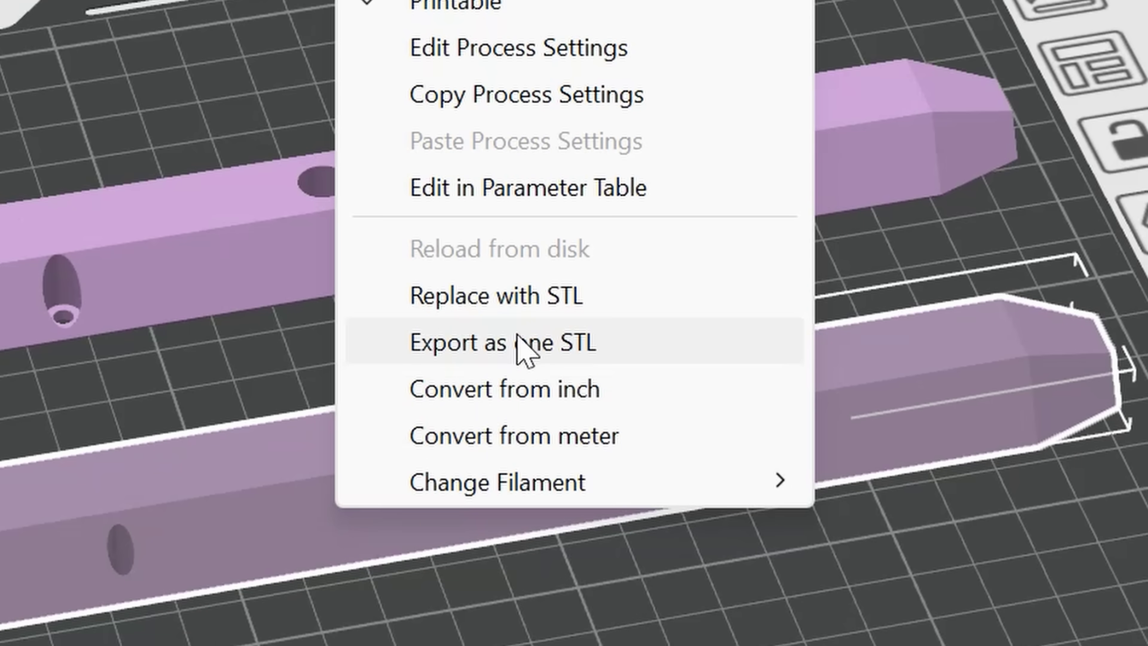
click(606, 346)
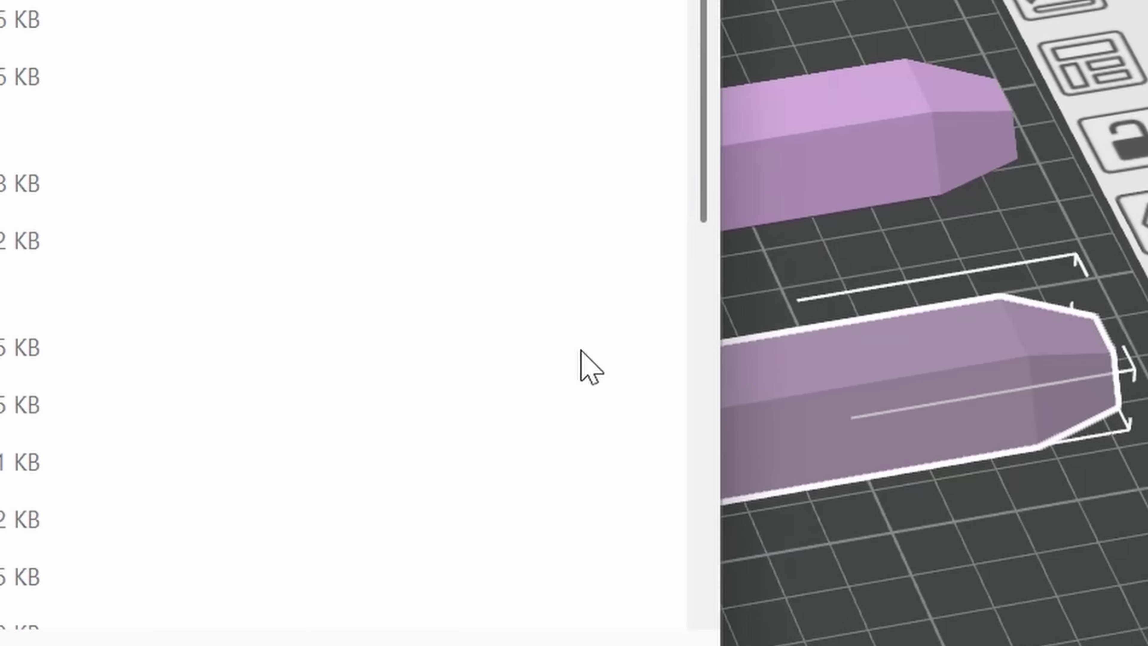